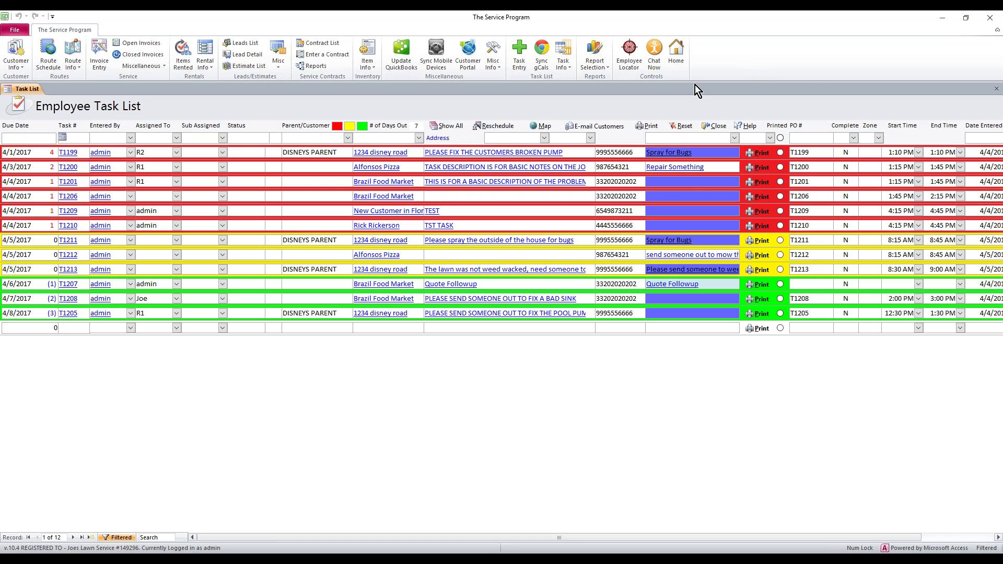
- From Task Info's Maintain Check Lists, enter the new checklist name 'Tech Checklist'
left_click(558, 64)
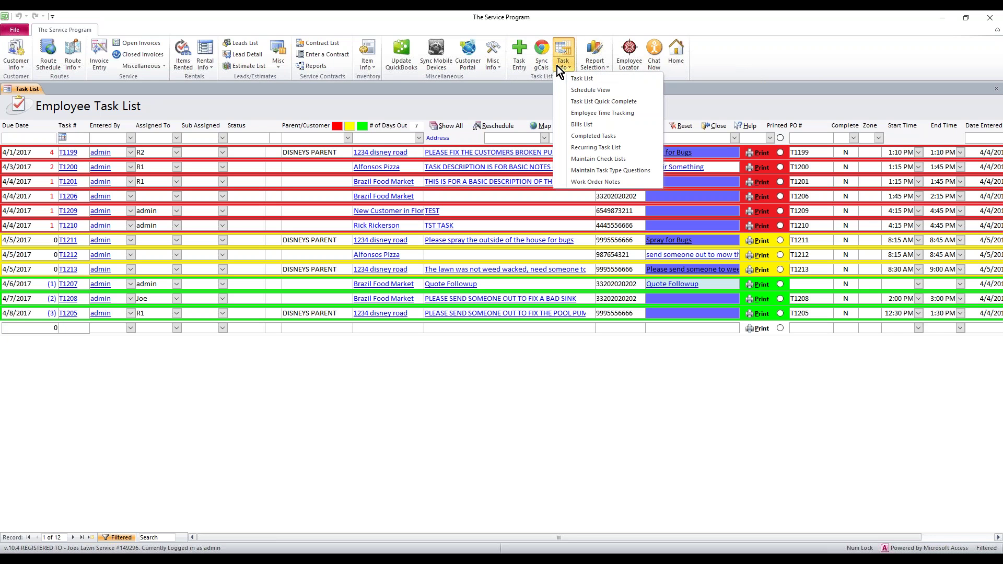
left_click(568, 160)
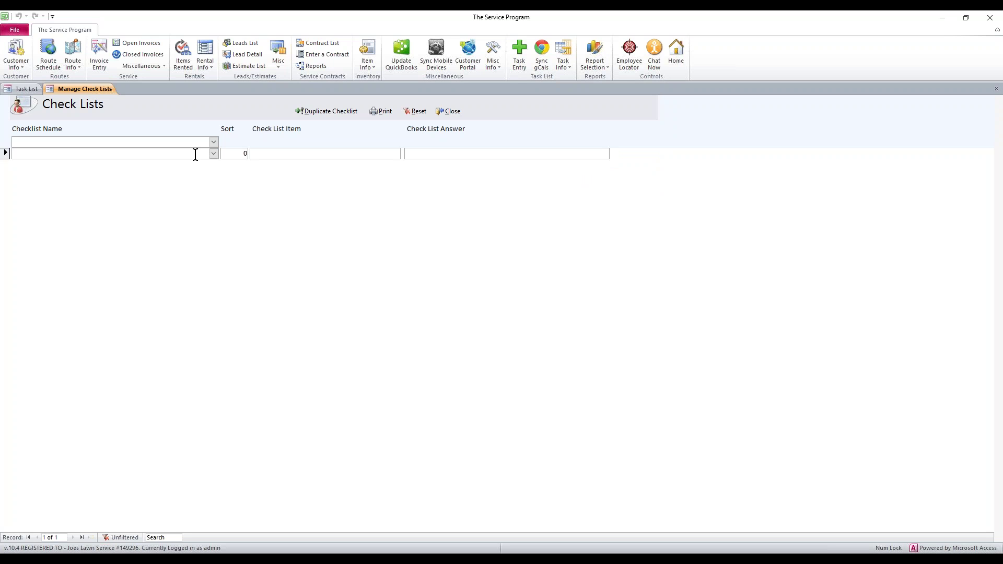
type("T")
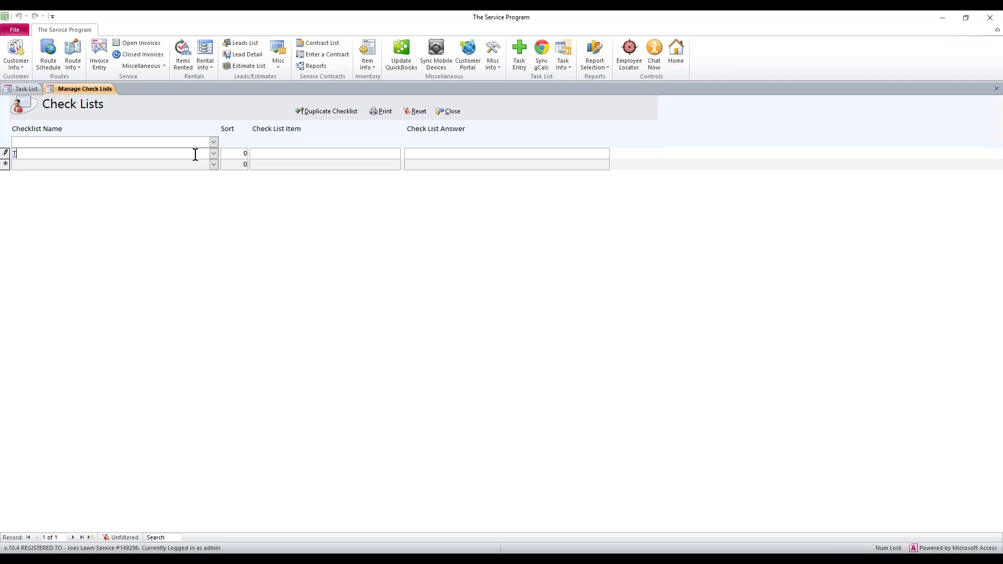
type("ech Checklist")
key("Return")
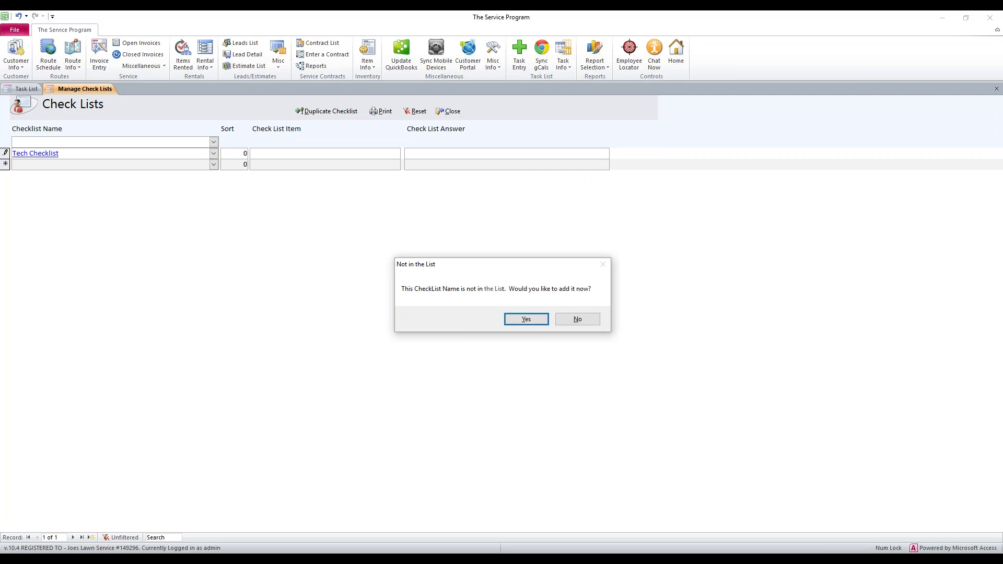
- Confirm adding Tech Checklist and give it items 'Brush?' (sort 1) and 'Skim' (sort 2)
left_click(527, 323)
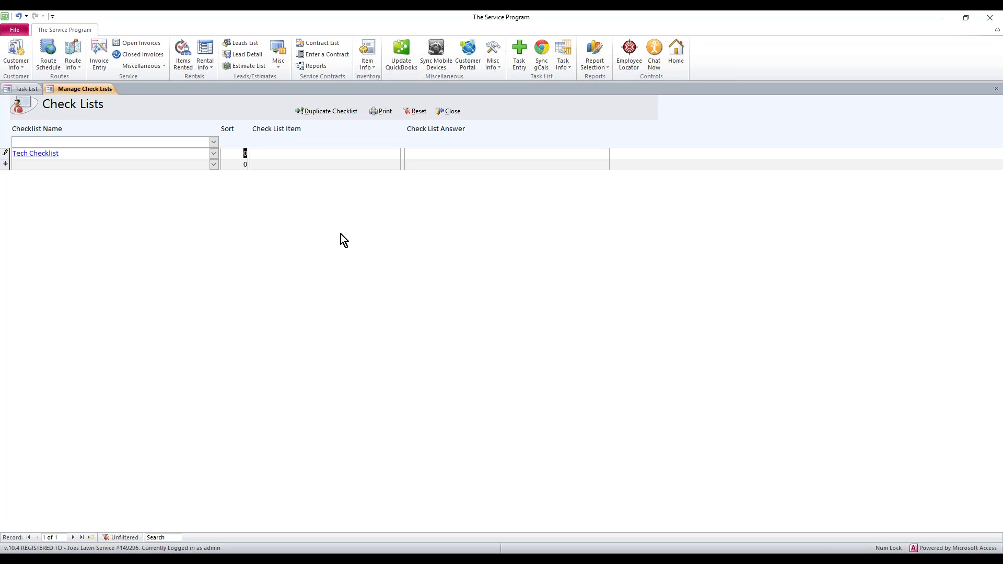
type("1")
type("Brush?")
left_click(208, 165)
left_click(214, 165)
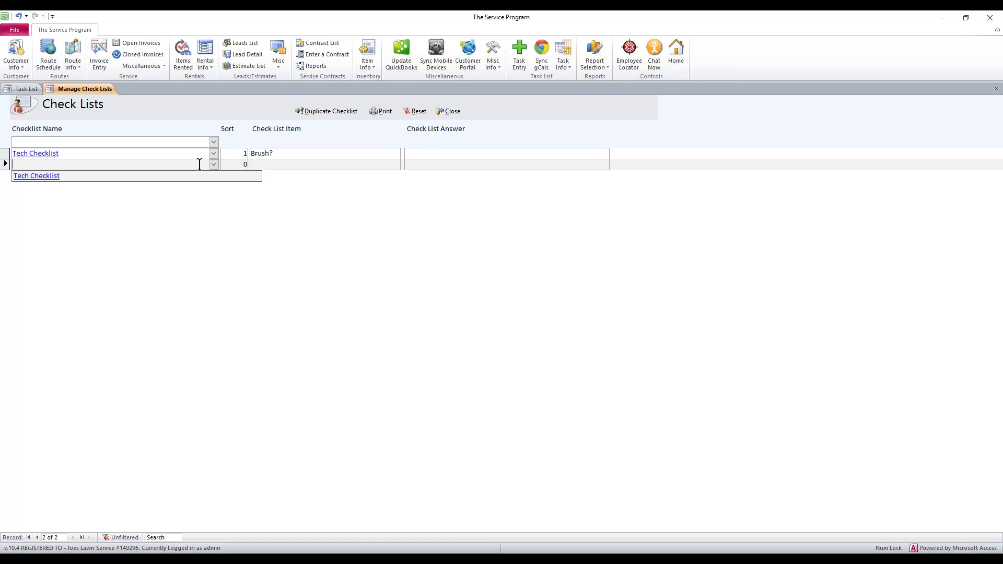
left_click(109, 175)
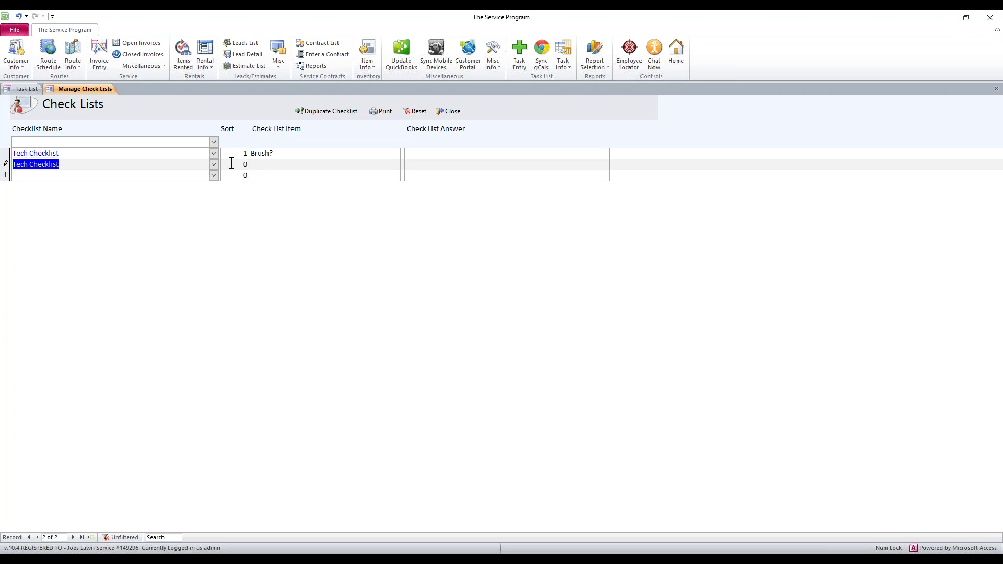
key("Tab")
type("2")
type("Skim")
- Add Tech Checklist items 'Checked Chlorine' (sort 3) and 'Put the hose back?' (sort 4)
left_click(214, 176)
key("Return")
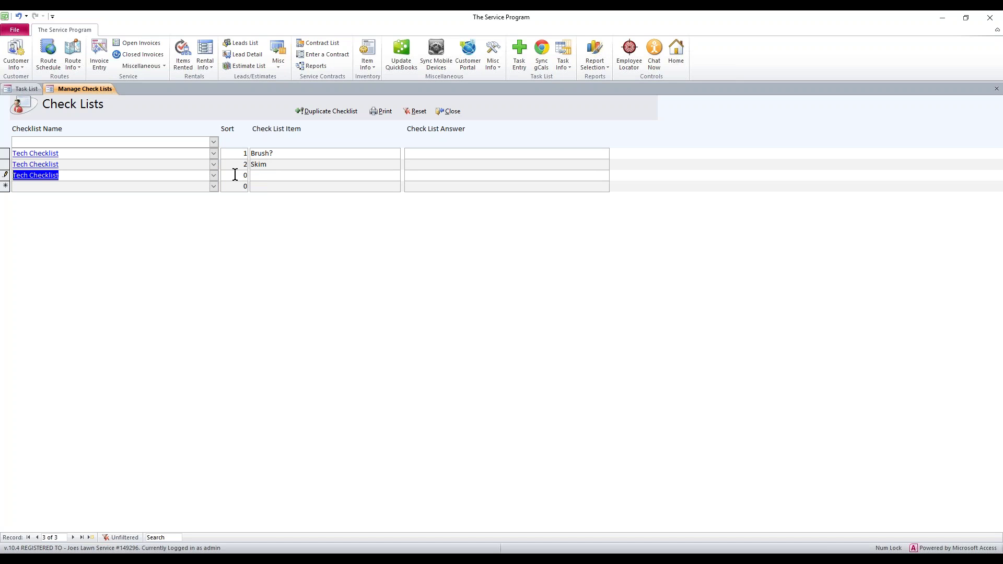
key("Tab")
type("3")
key("Tab")
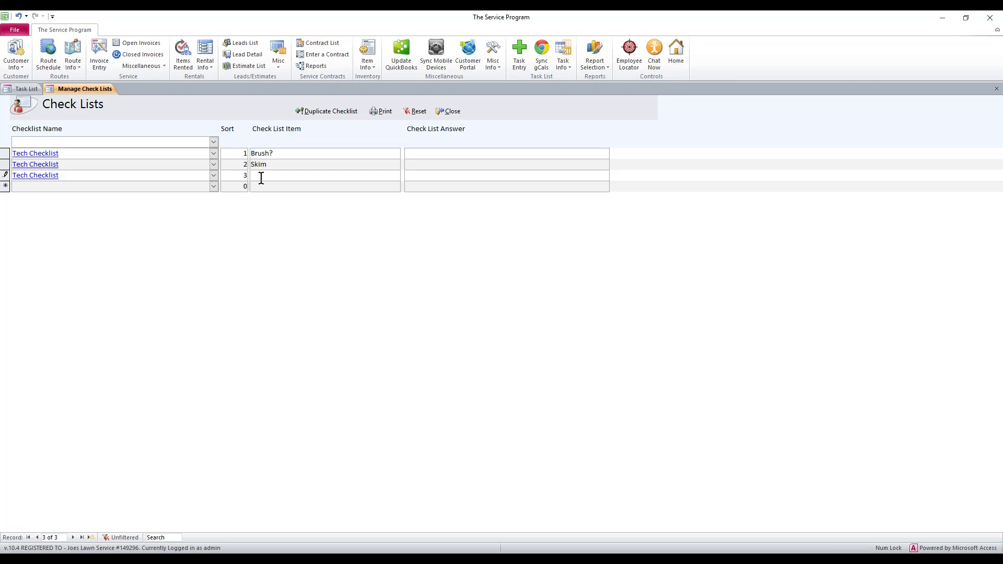
type("Checked Chlorine")
left_click(214, 186)
left_click(152, 199)
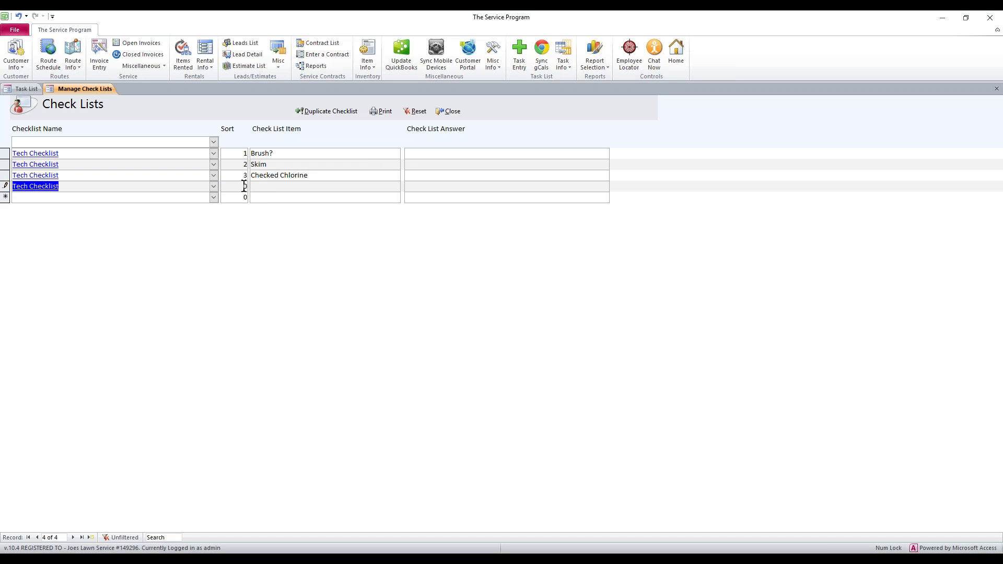
key("Tab")
type("4")
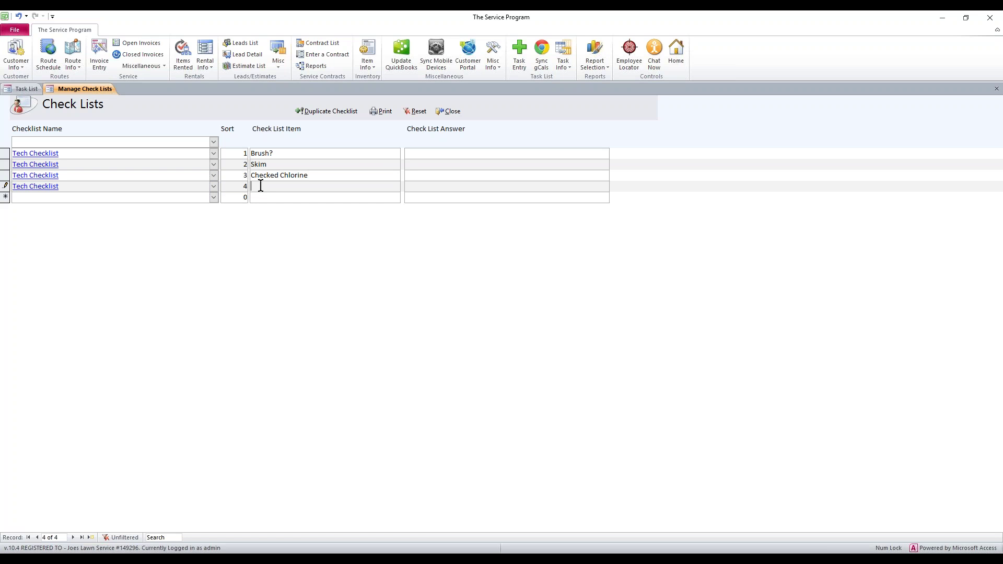
type("Put the hose back?")
- Close Check Lists and create a China Delight task described 'please come take alook at the pool'
left_click(452, 111)
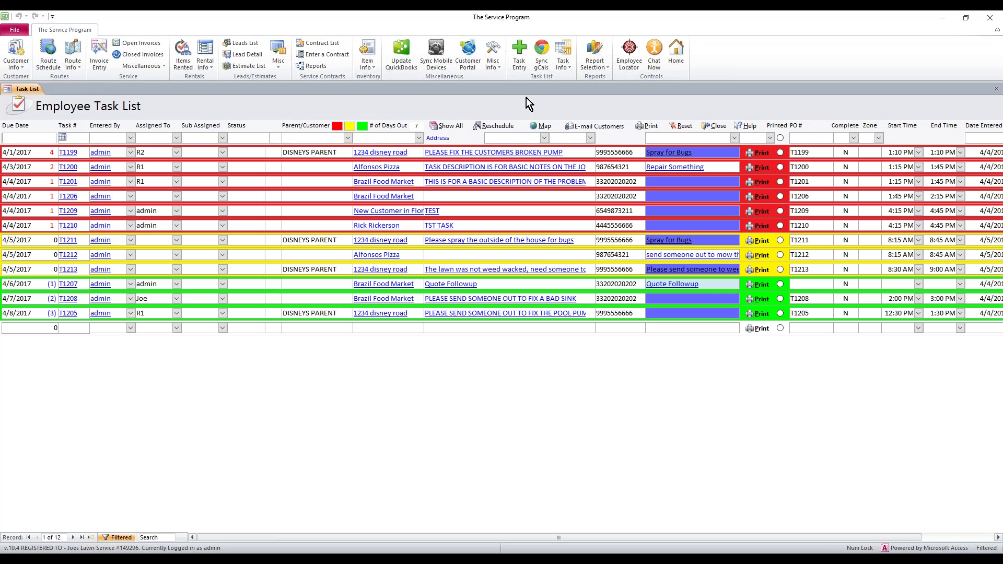
left_click(521, 52)
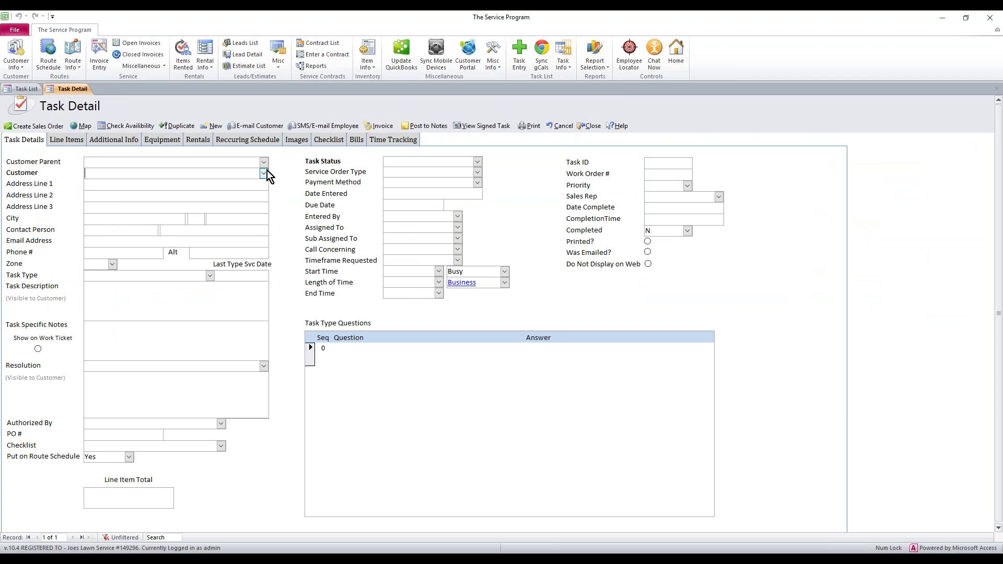
left_click(266, 171)
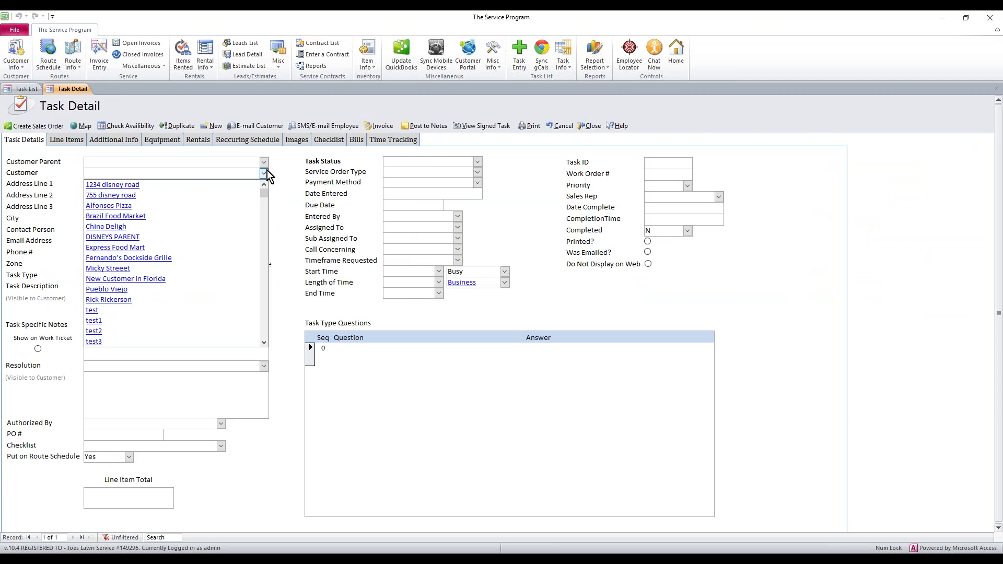
left_click(136, 225)
left_click(189, 299)
type("pl")
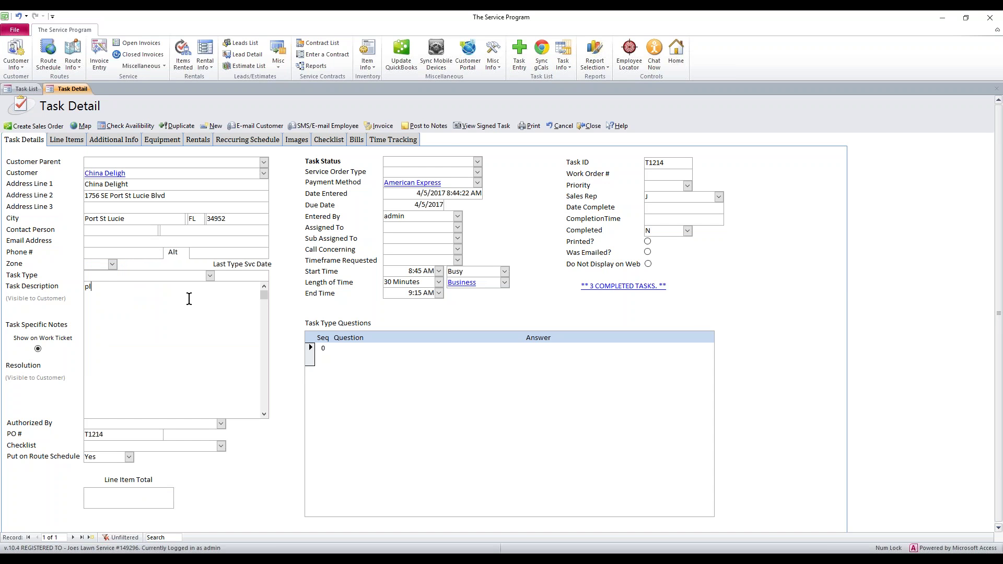
type("ease come take  alook at the pool")
key("Tab")
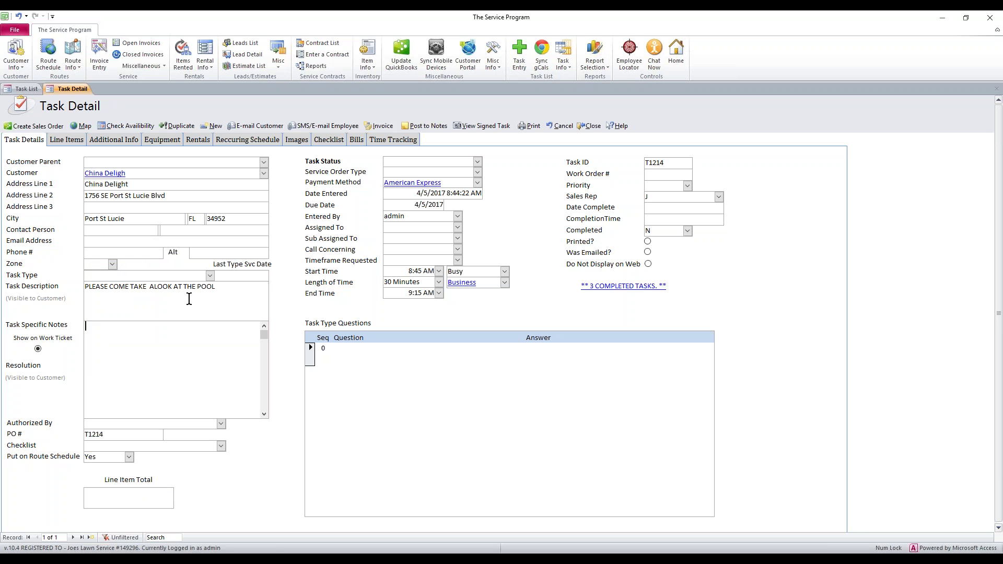
left_click(101, 447)
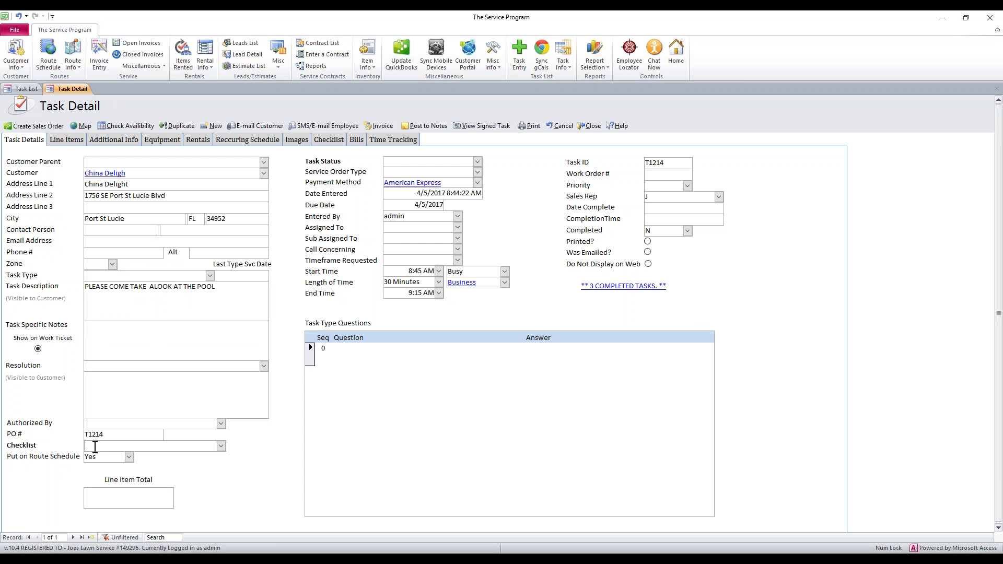
- Attach Tech Checklist to task T1214 and accept loading its questions
left_click(221, 446)
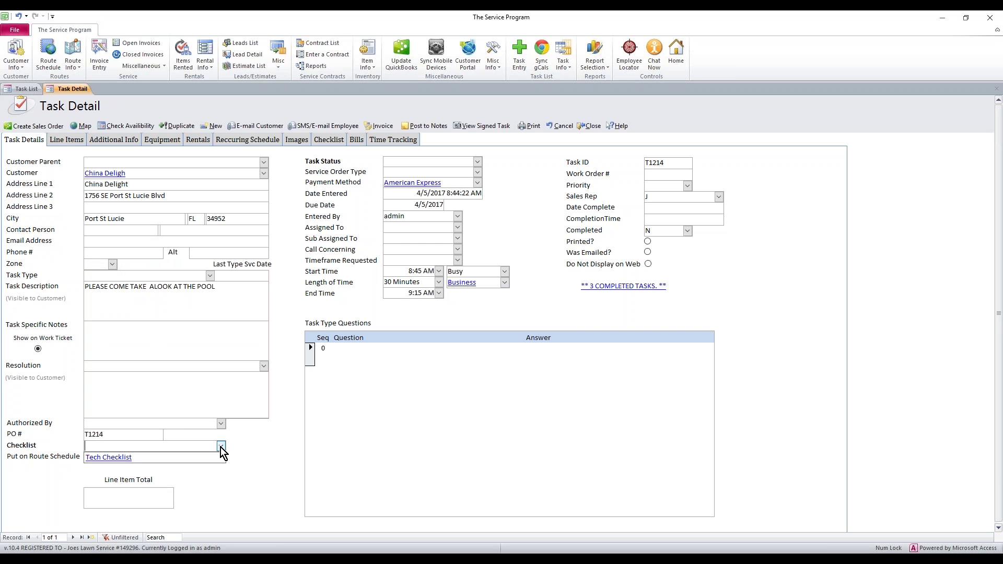
left_click(181, 459)
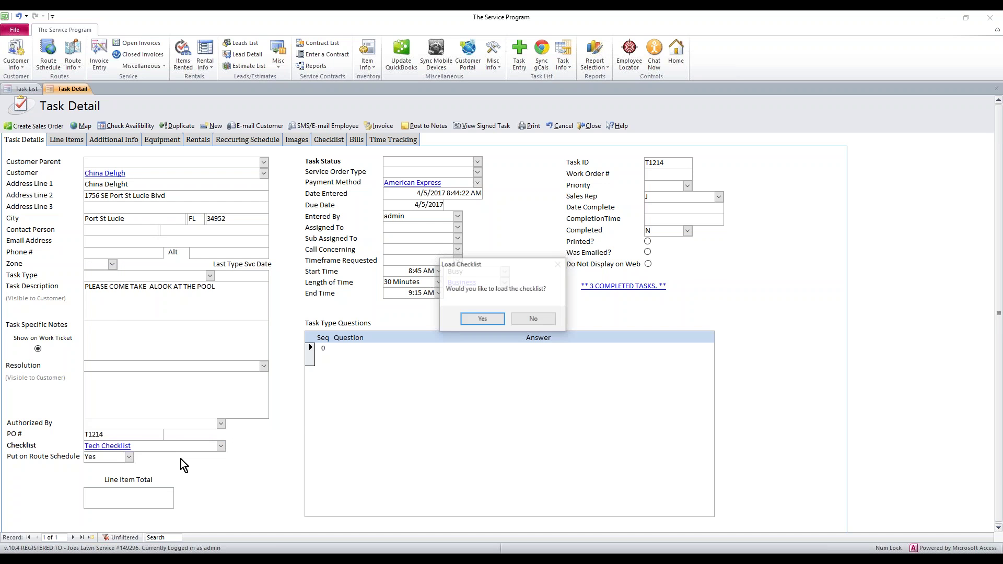
left_click(482, 319)
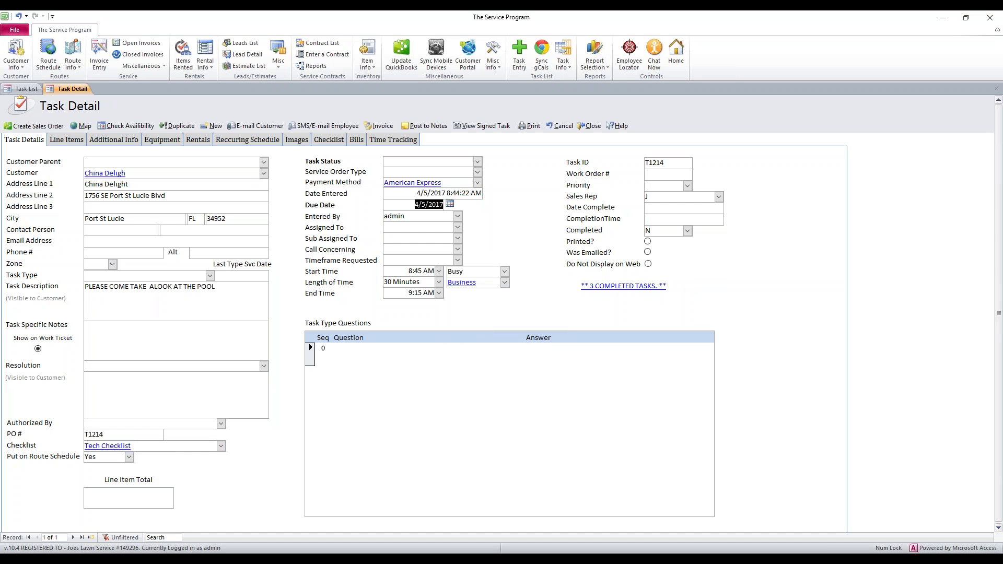
left_click(336, 139)
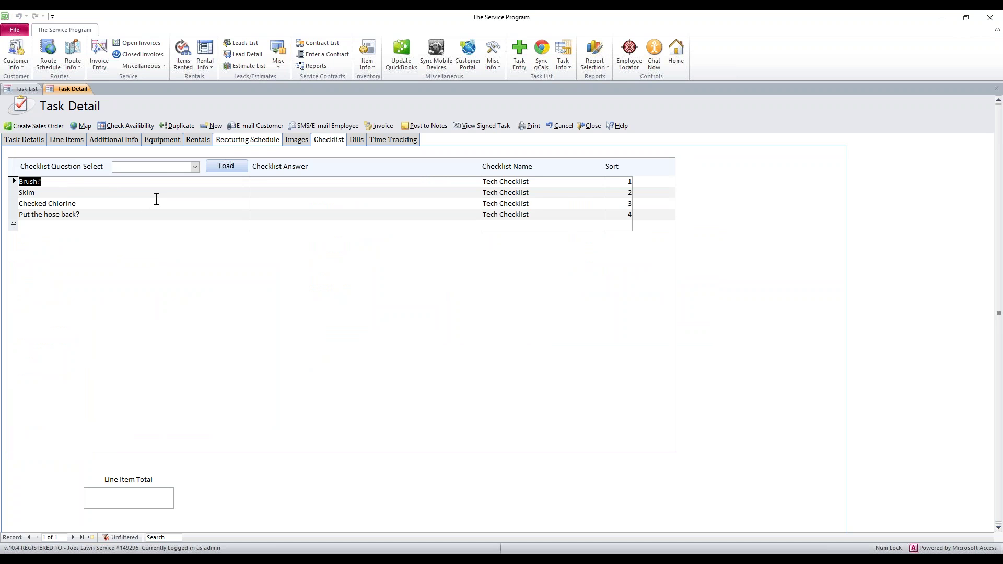
left_click(31, 140)
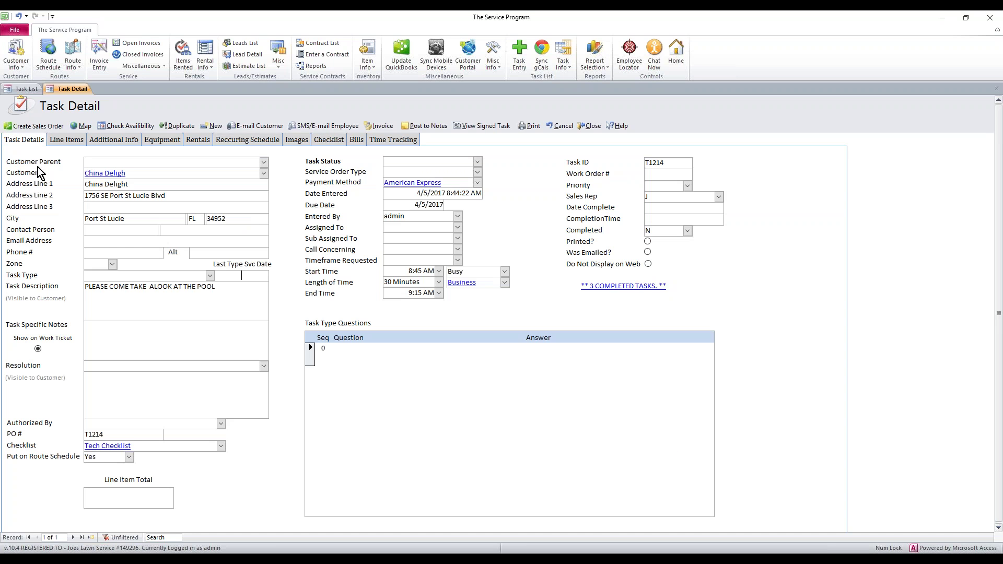
- Choose Tech Checklist on the Checklist tab and step through its answer rows to 'Put the hose back?'
left_click(130, 444)
left_click(326, 140)
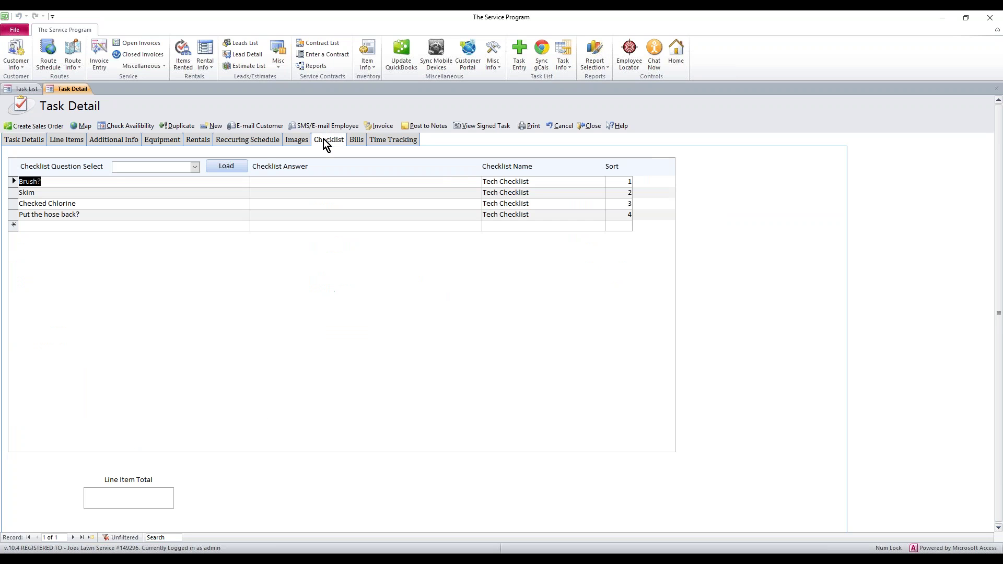
left_click(195, 166)
left_click(184, 178)
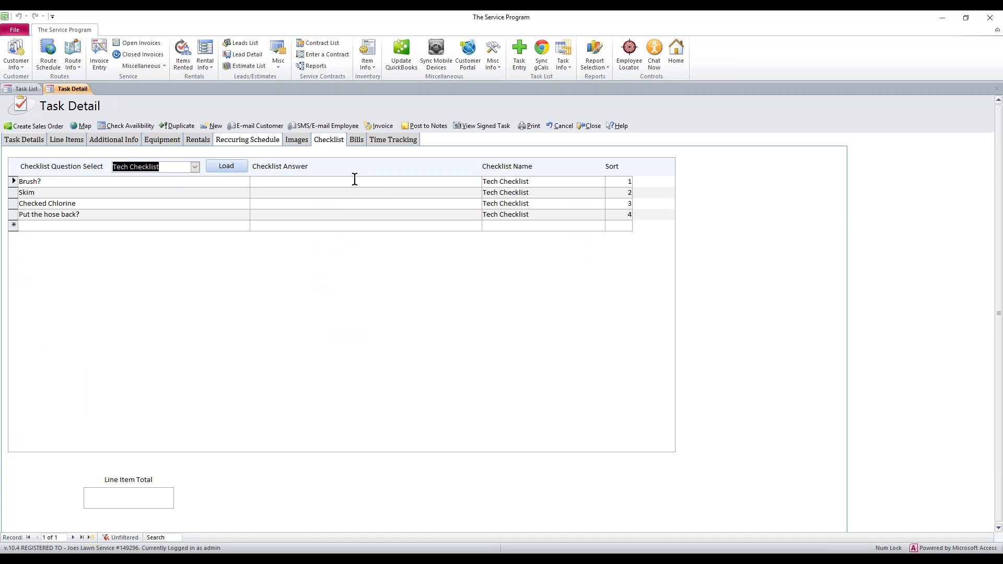
left_click(344, 192)
left_click(339, 205)
left_click(338, 215)
left_click(31, 141)
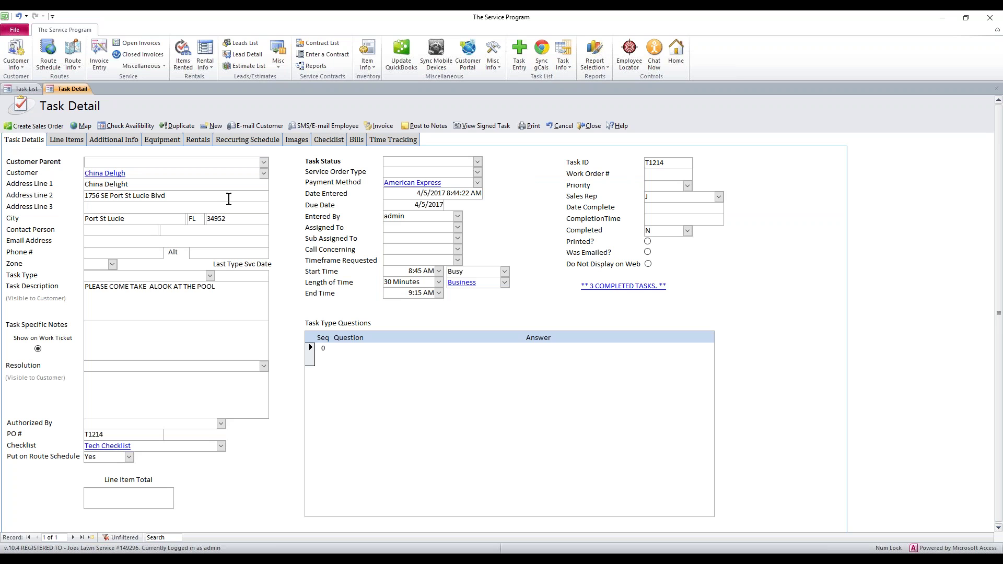
- Review the four checklist answer rows again, then go back to Task Details
left_click(321, 142)
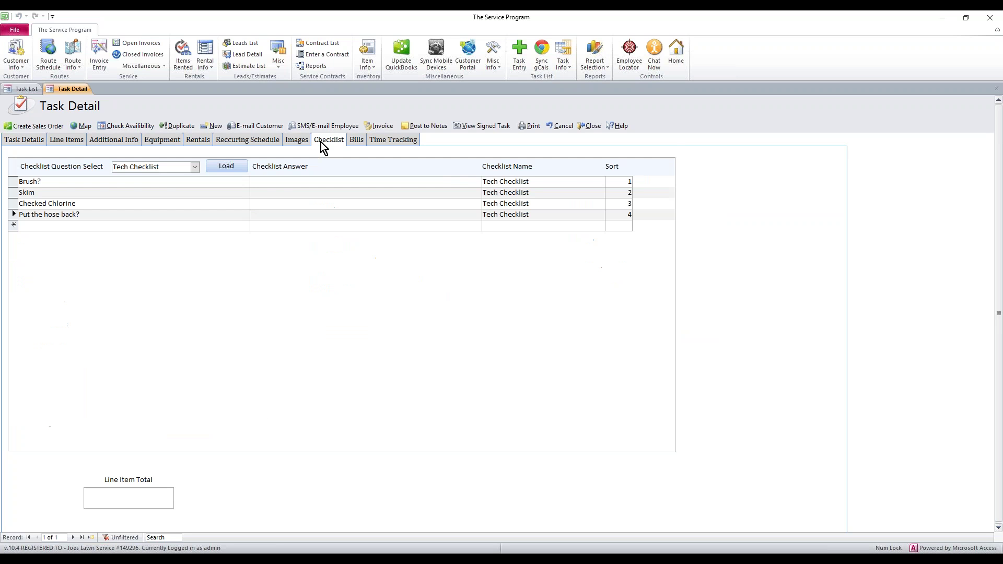
left_click(269, 182)
left_click(269, 192)
left_click(268, 204)
left_click(34, 145)
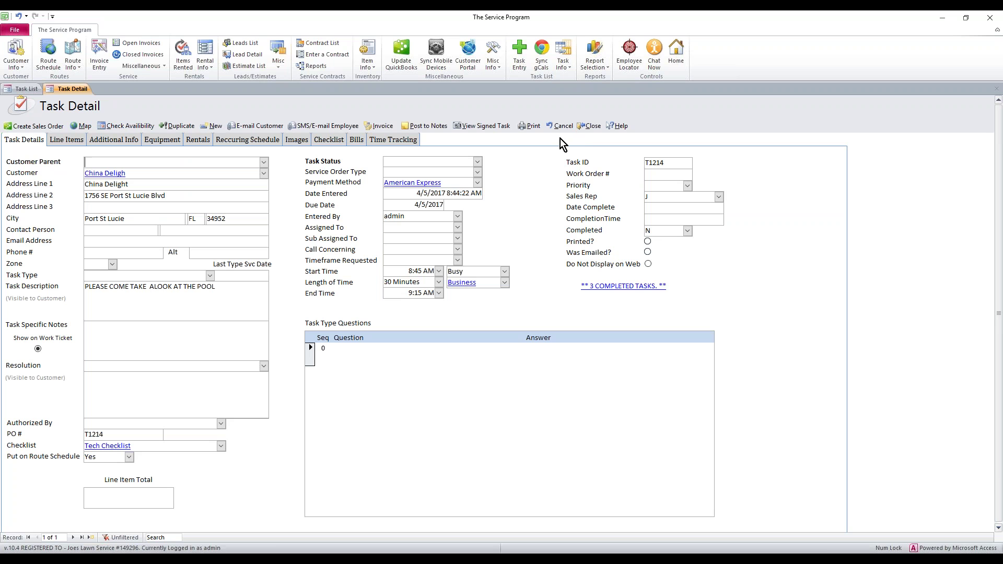
- Enter 'Pool Opening' as a new task type for T1214, declining to load a checklist
left_click(211, 276)
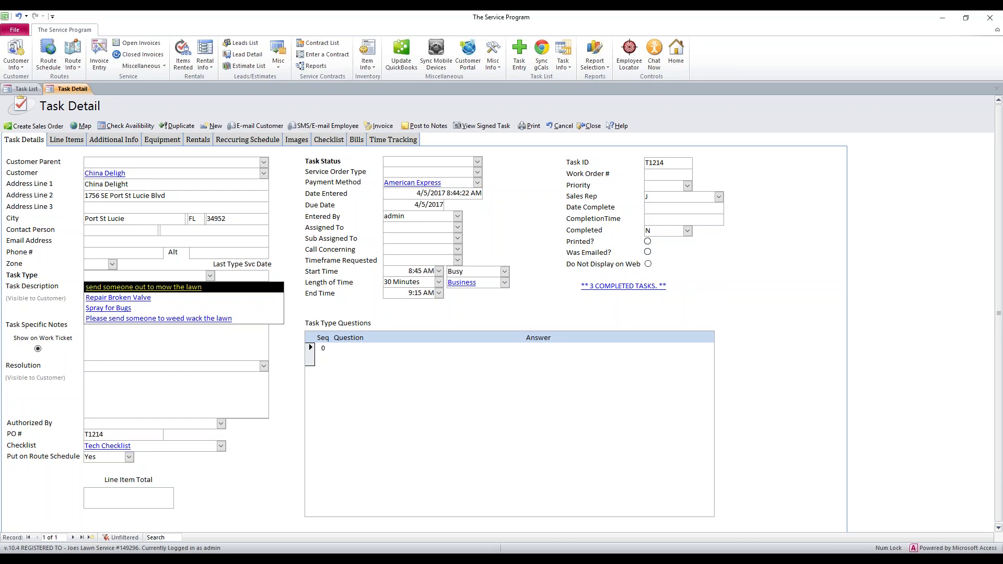
type("Pool Opening")
key("Return")
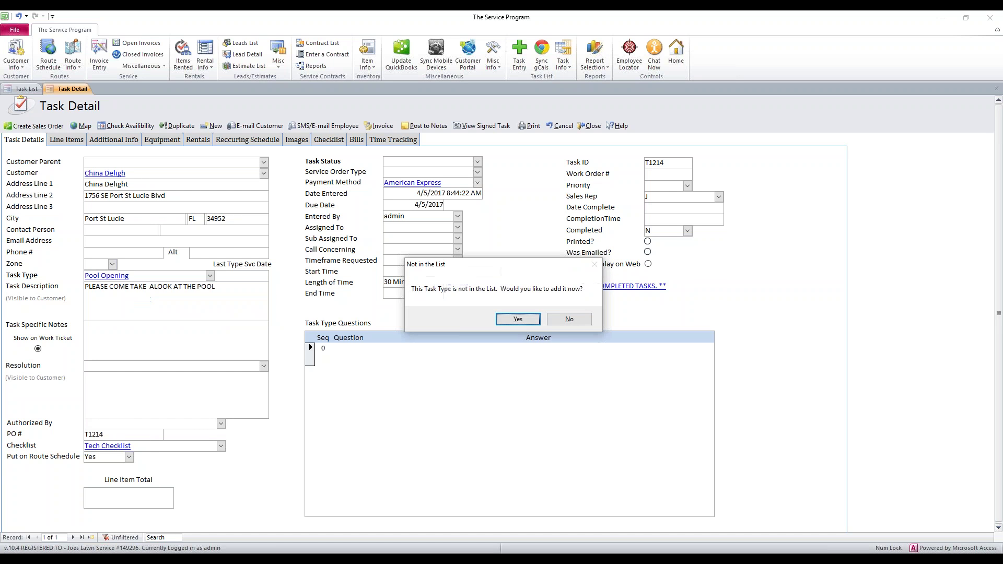
left_click(517, 319)
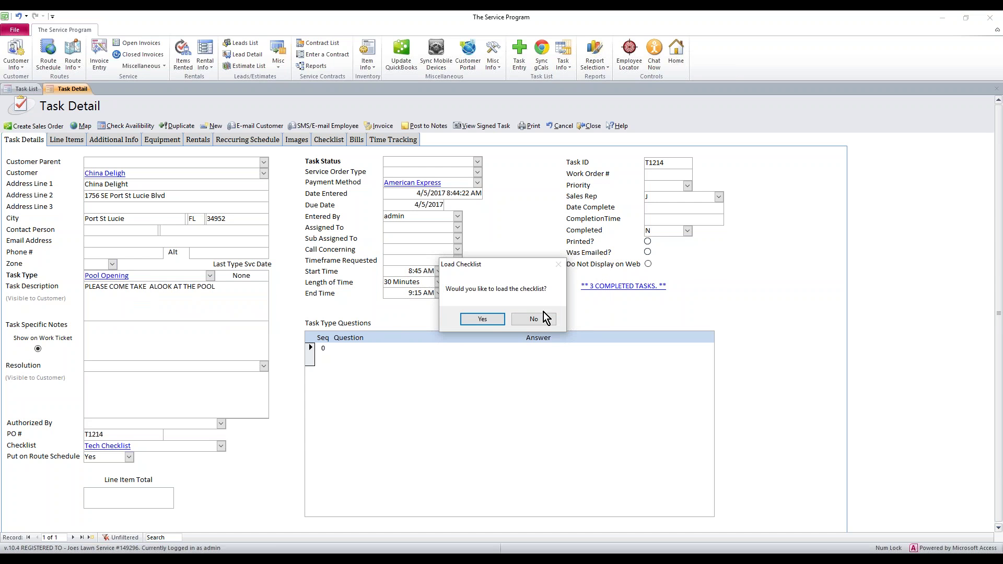
left_click(531, 319)
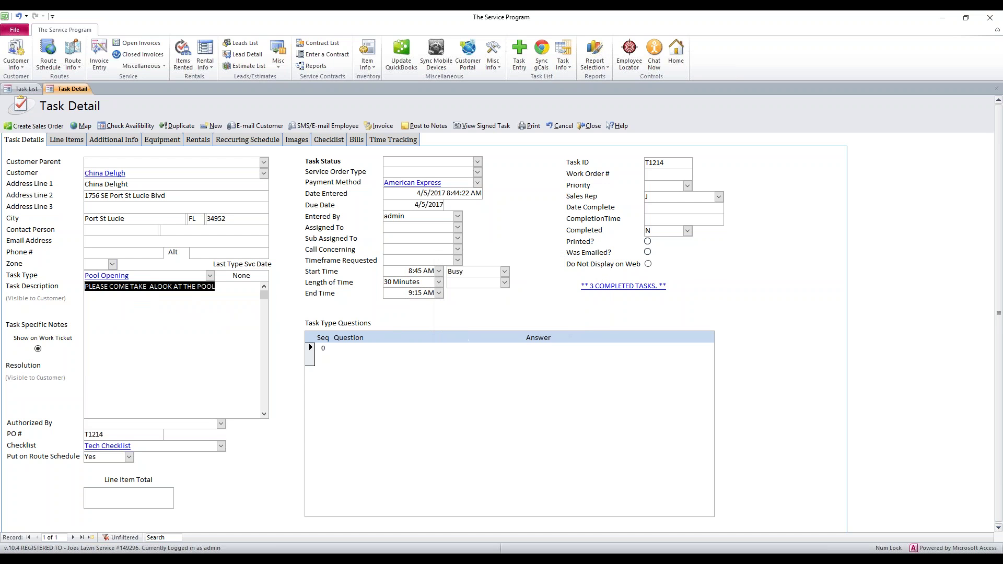
left_click(141, 276)
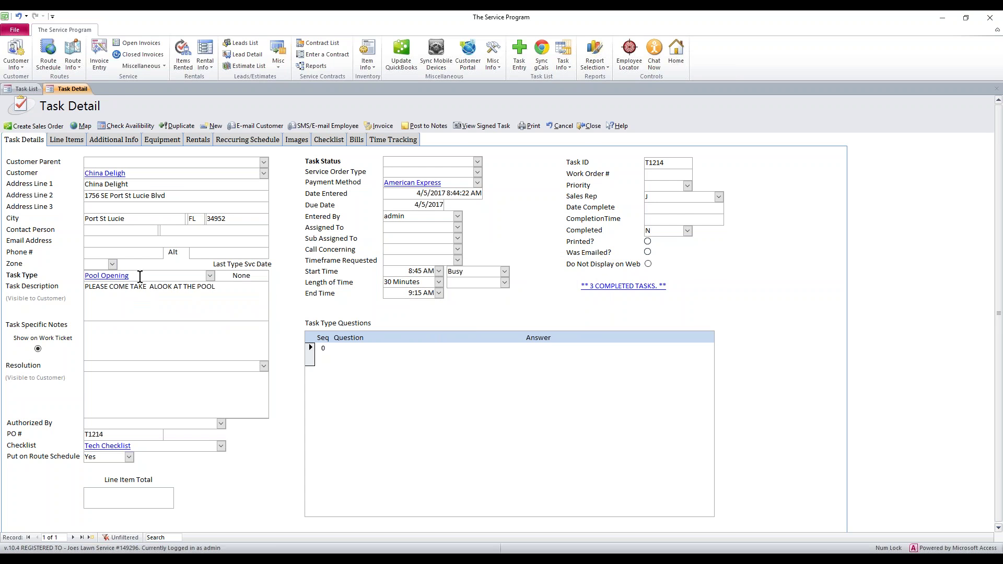
double_click(140, 276)
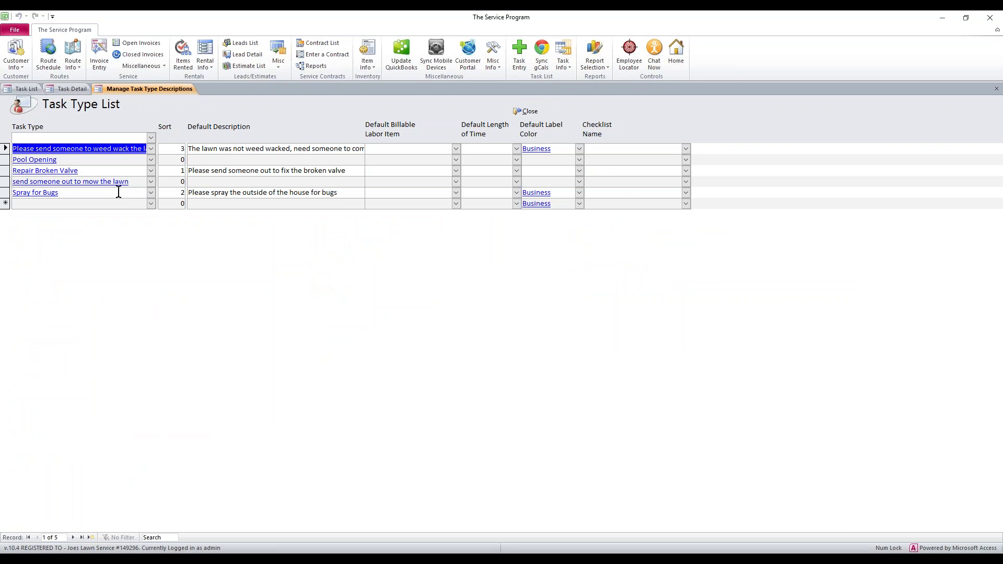
- Set Pool Opening's Checklist Name to Tech Checklist, then close Task Type List and Task Detail
left_click(91, 159)
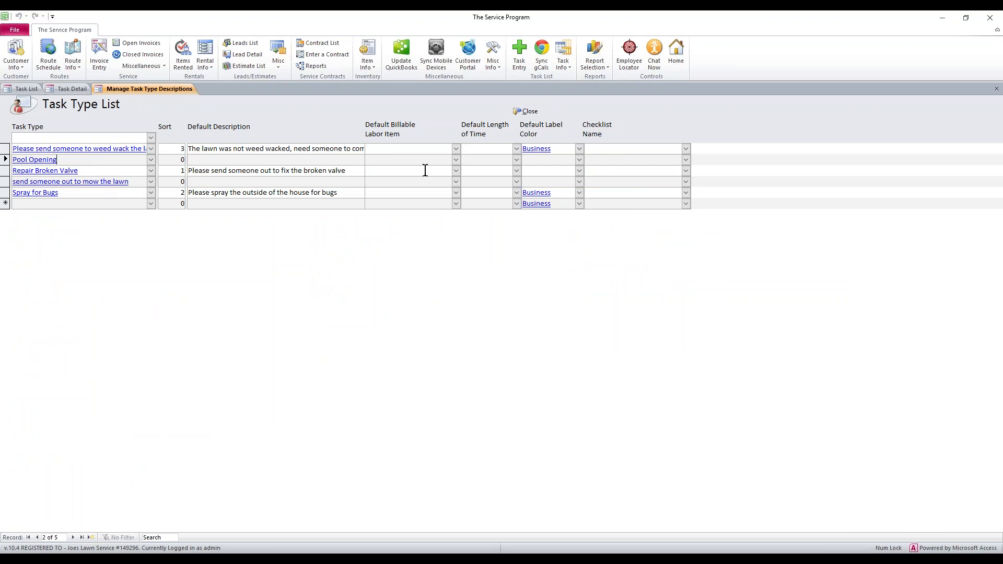
left_click(685, 161)
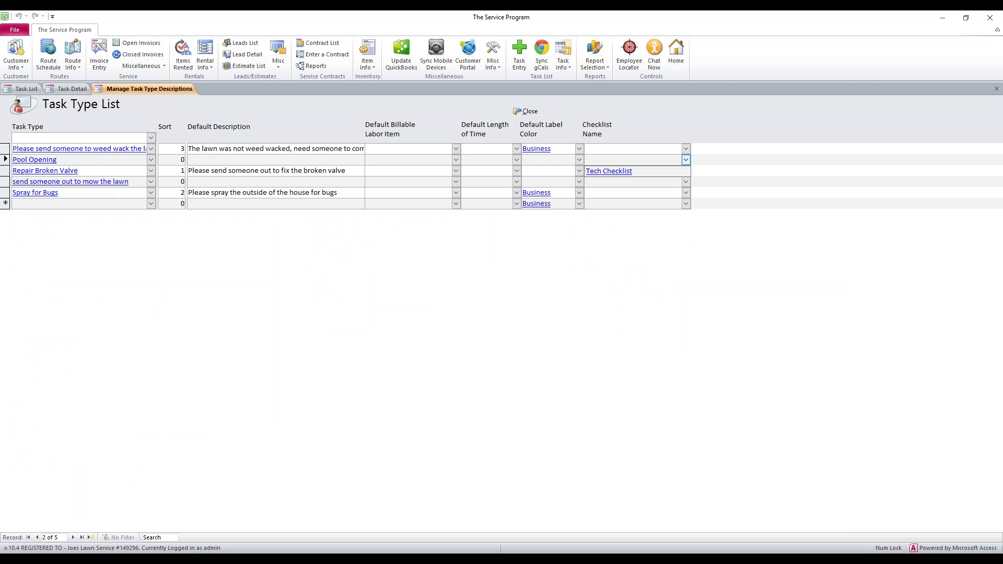
left_click(659, 170)
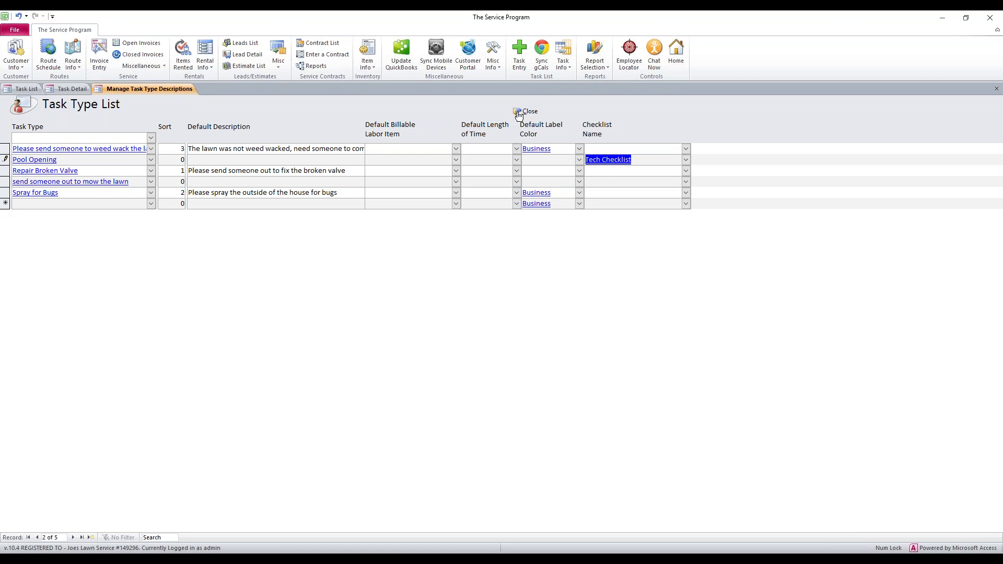
left_click(112, 159)
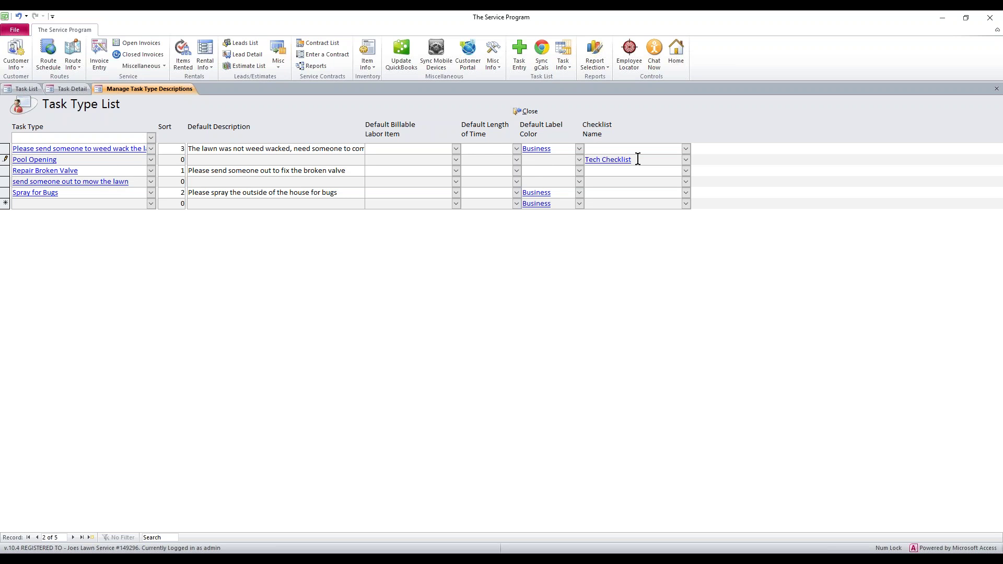
left_click(528, 110)
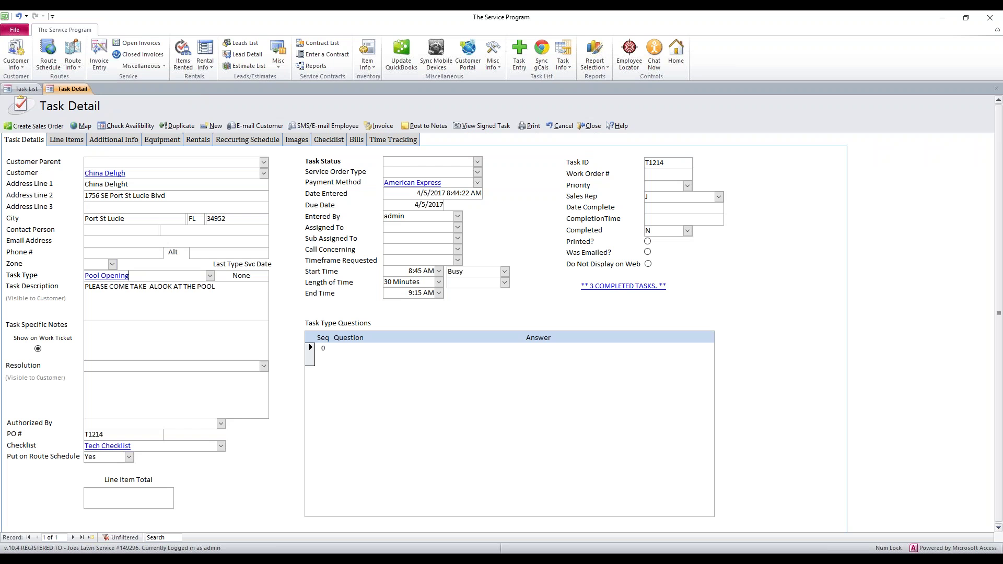
left_click(589, 127)
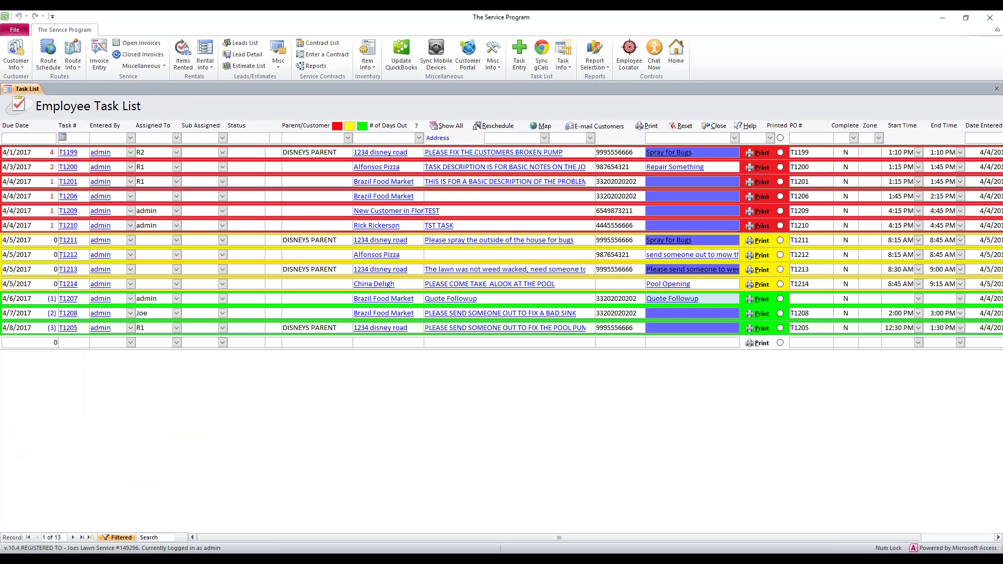
- Start a new task and choose its customer, clearing stray description text
left_click(512, 58)
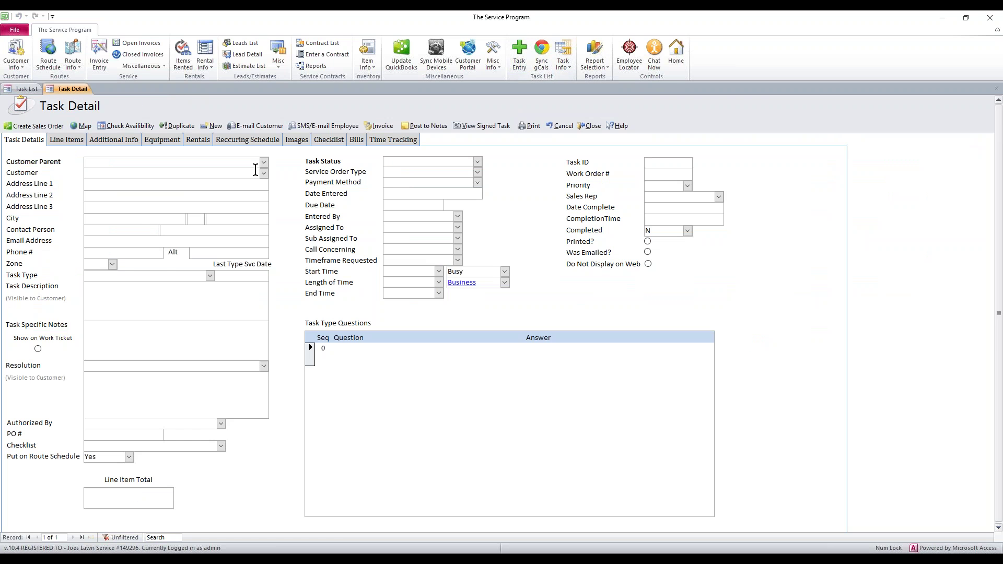
left_click(264, 173)
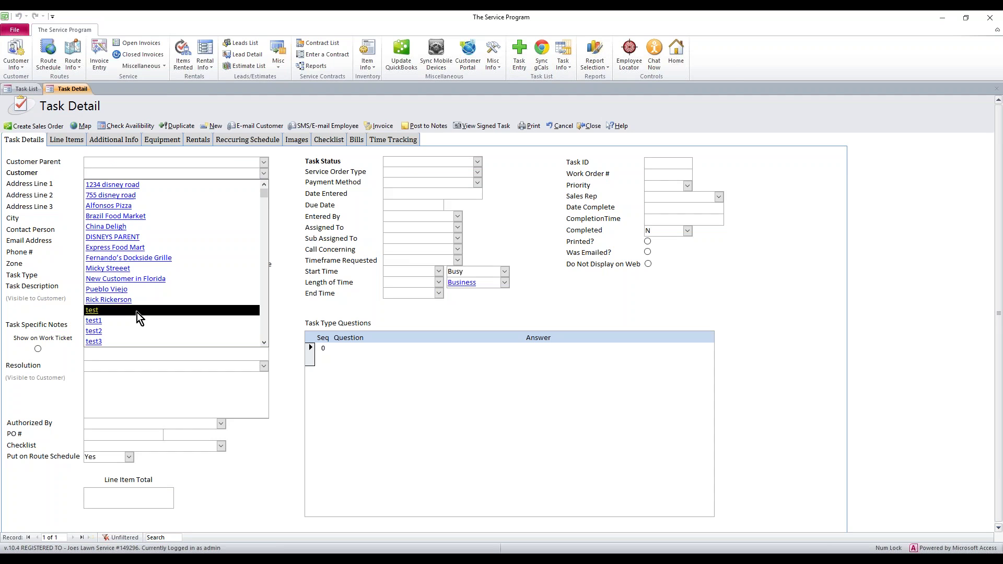
left_click(131, 300)
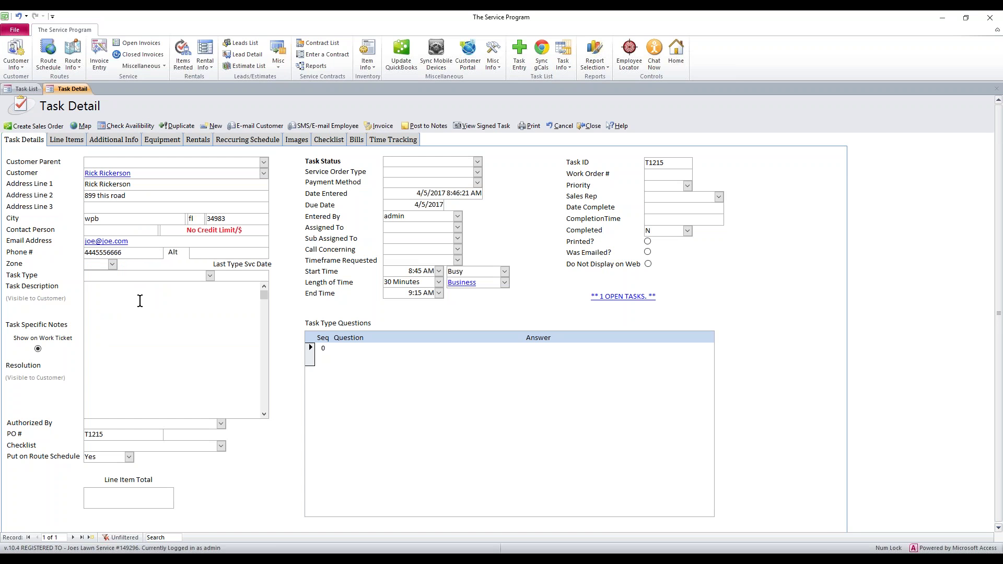
type("test")
key("BackSpace")
key("BackSpace")
key("BackSpace")
key("BackSpace")
- Set the task type to Pool Opening, accept loading Tech Checklist, and check its questions
left_click(211, 277)
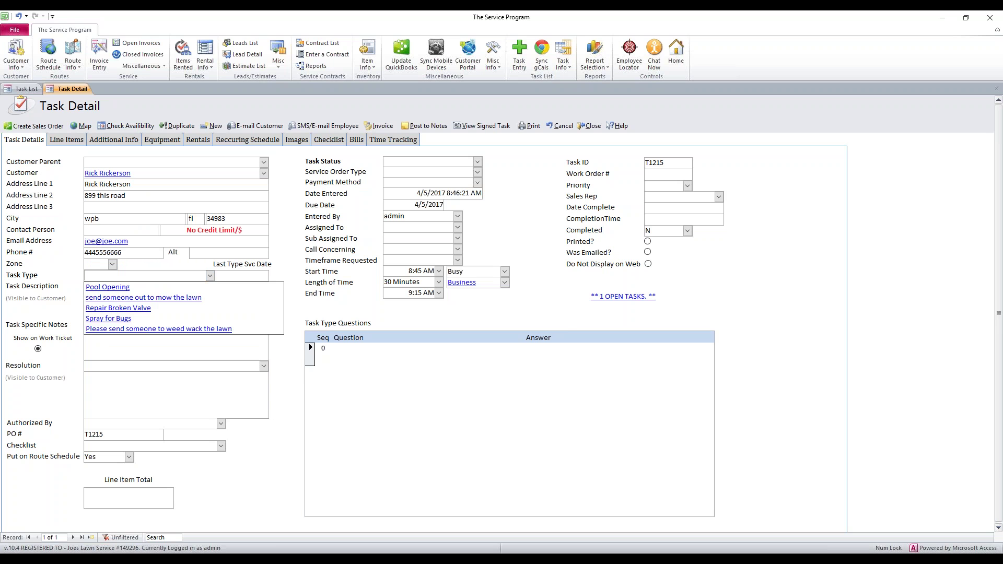
left_click(152, 286)
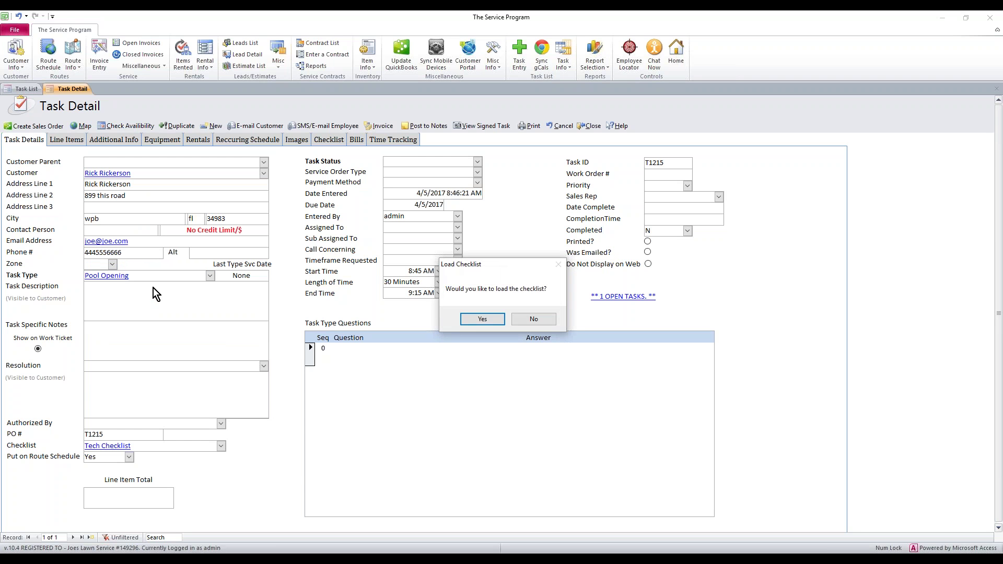
left_click(482, 319)
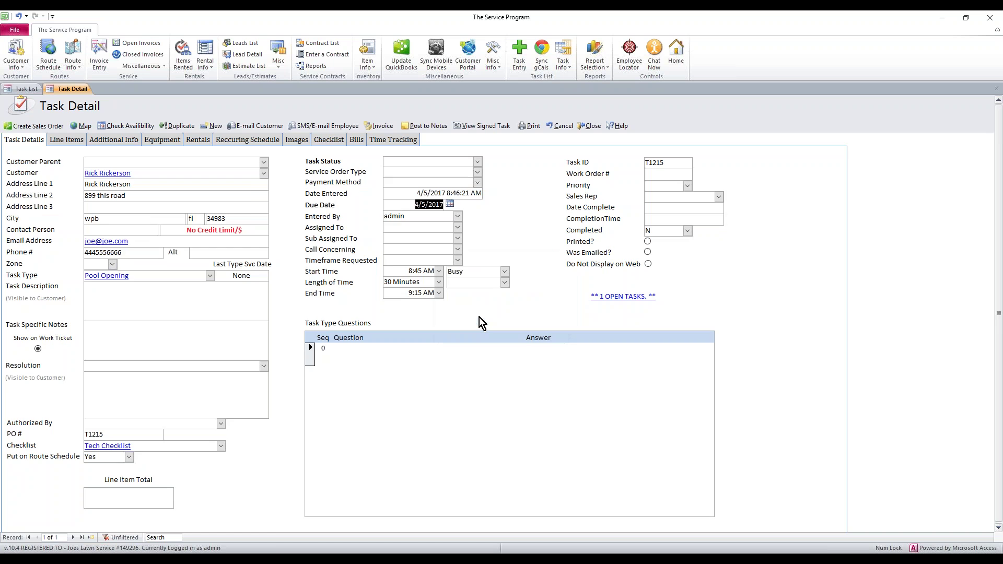
left_click(330, 143)
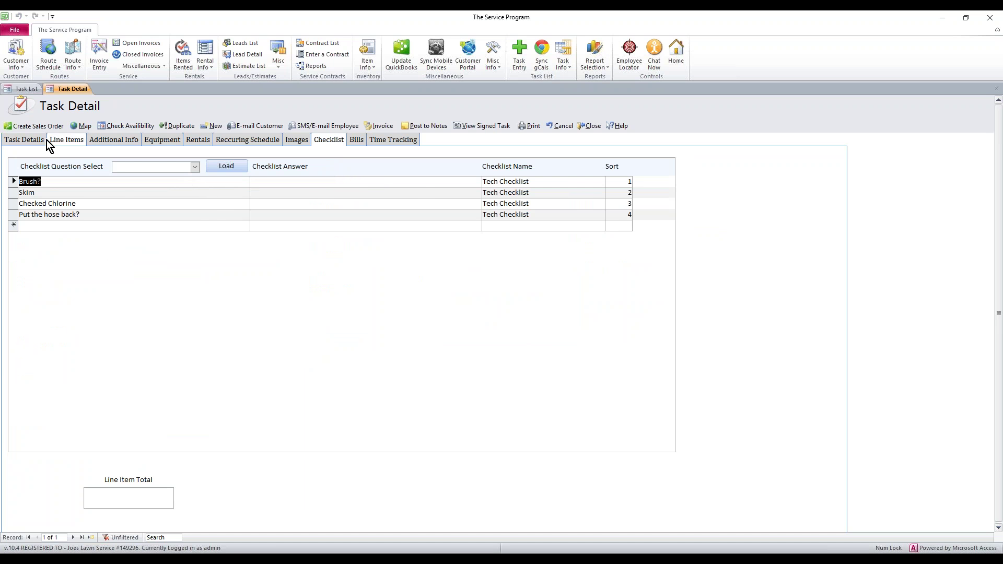
left_click(31, 139)
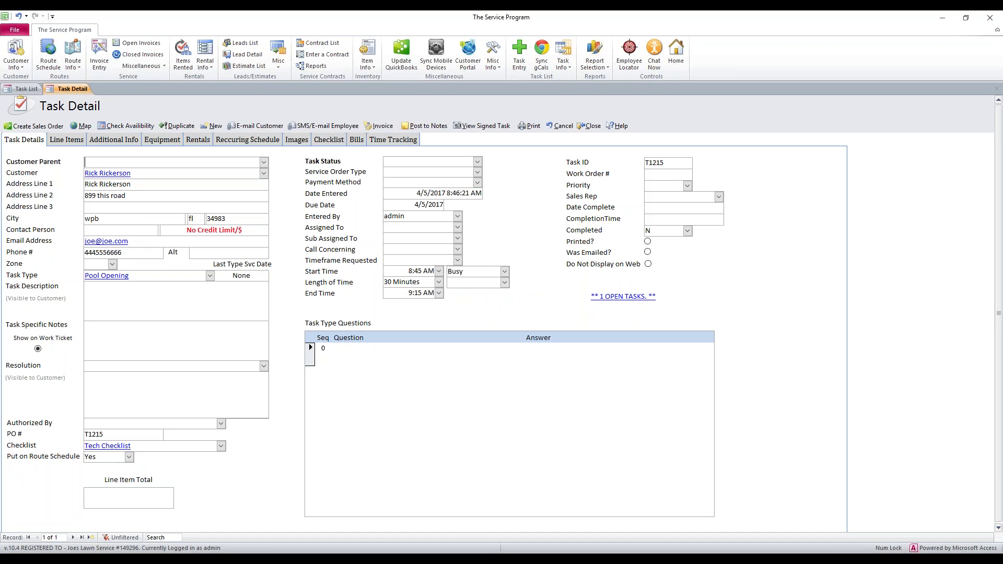